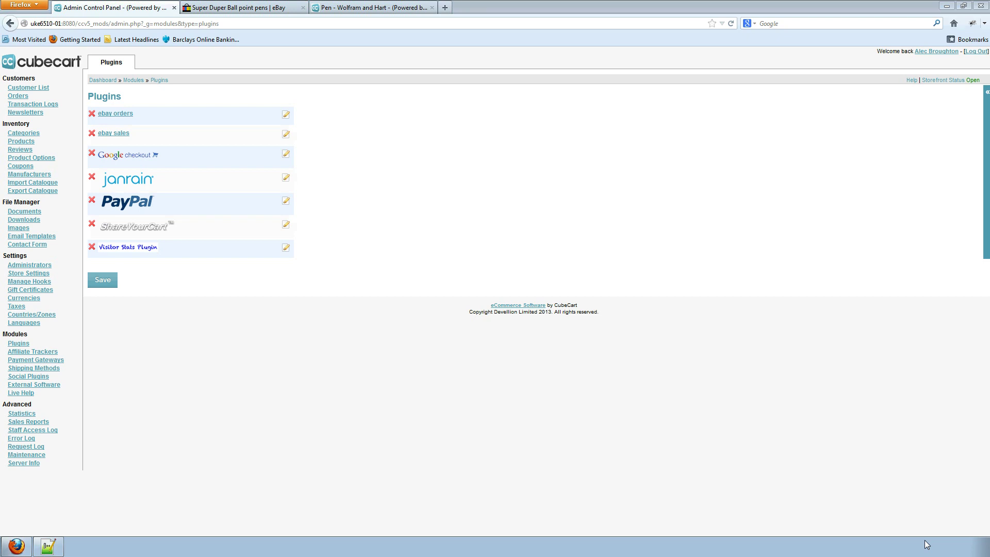
- Open the eBay Sales plugin's Push To Ebay list with Green King IPA and the pen
click(123, 135)
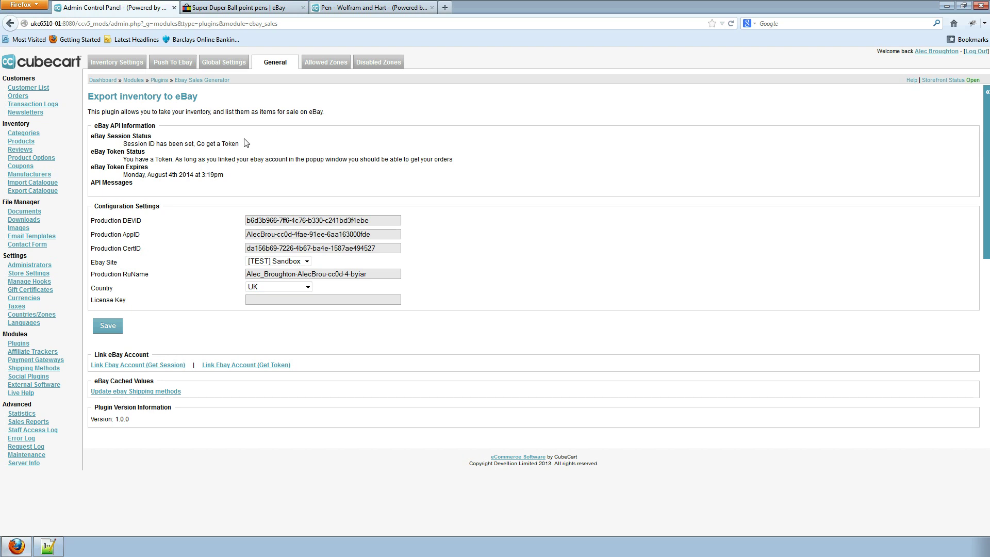
click(184, 67)
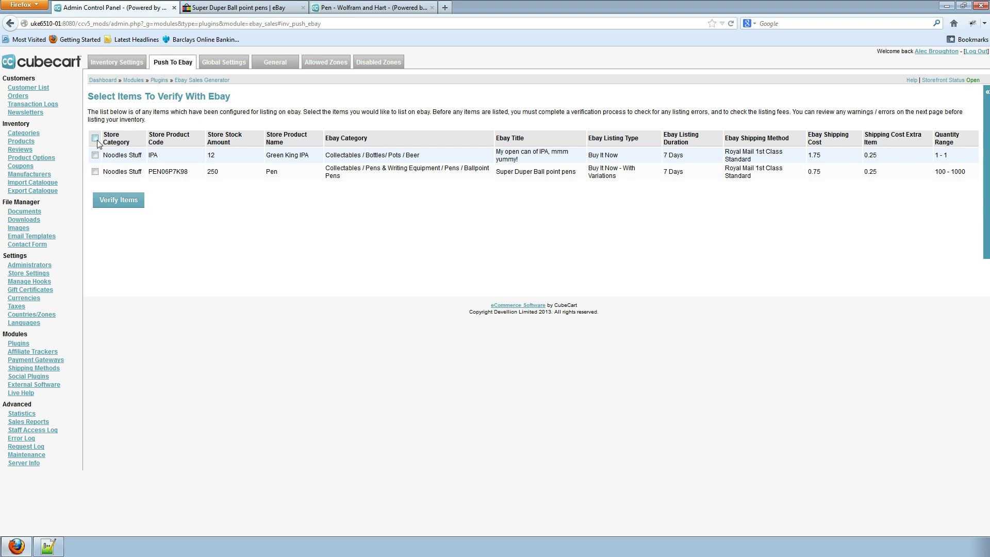
- Verify both items and highlight the Duplicate Listing policy errors shown for Green King IPA and the pen
click(125, 207)
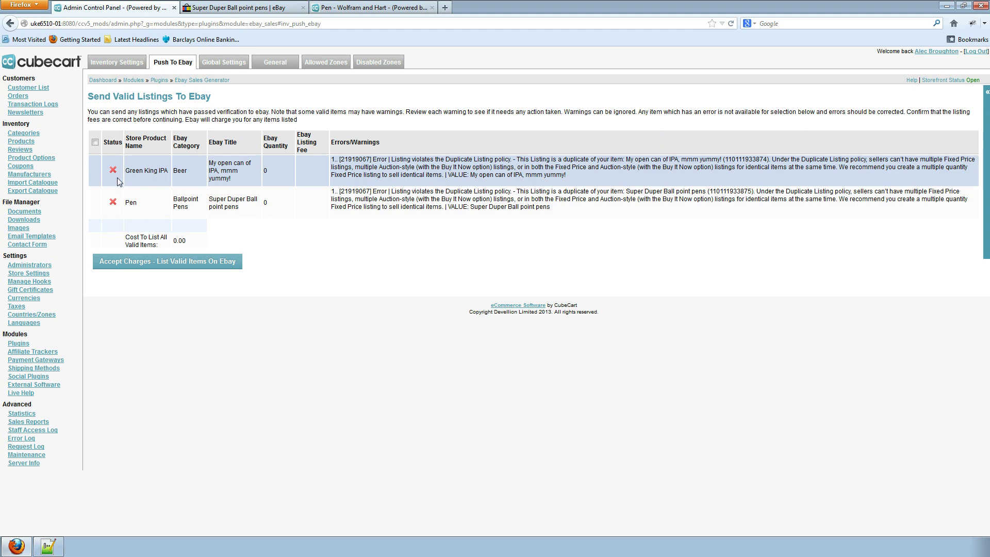
drag(330, 159, 510, 161)
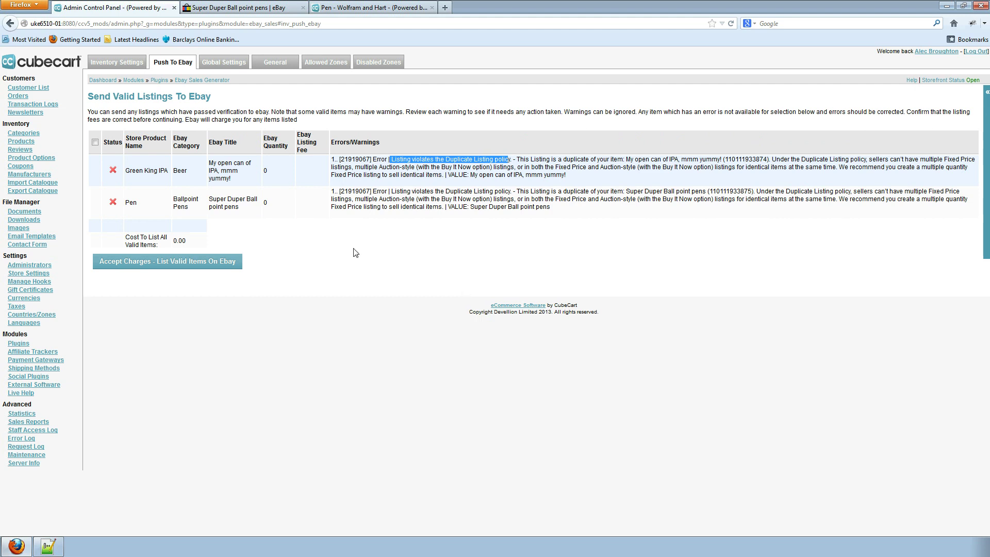
click(97, 169)
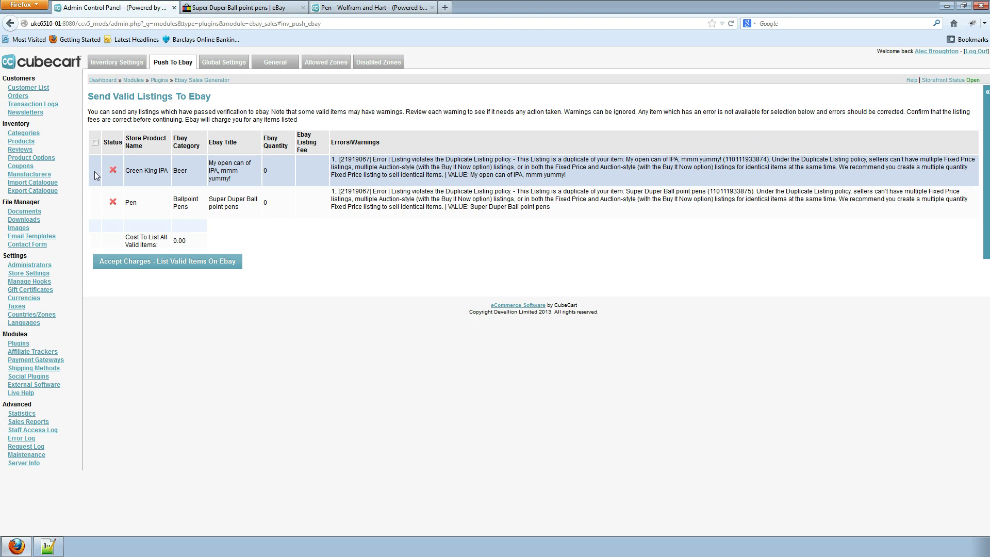
click(95, 172)
drag(392, 161, 513, 161)
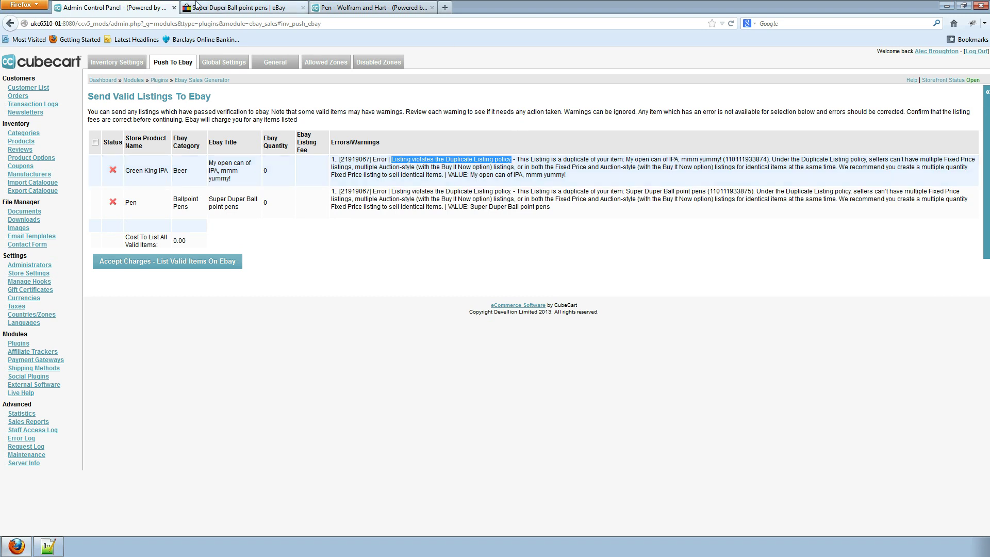
- End the IPA and pen listings on eBay sandbox, then reopen My eBay Selling showing zero active items
click(221, 8)
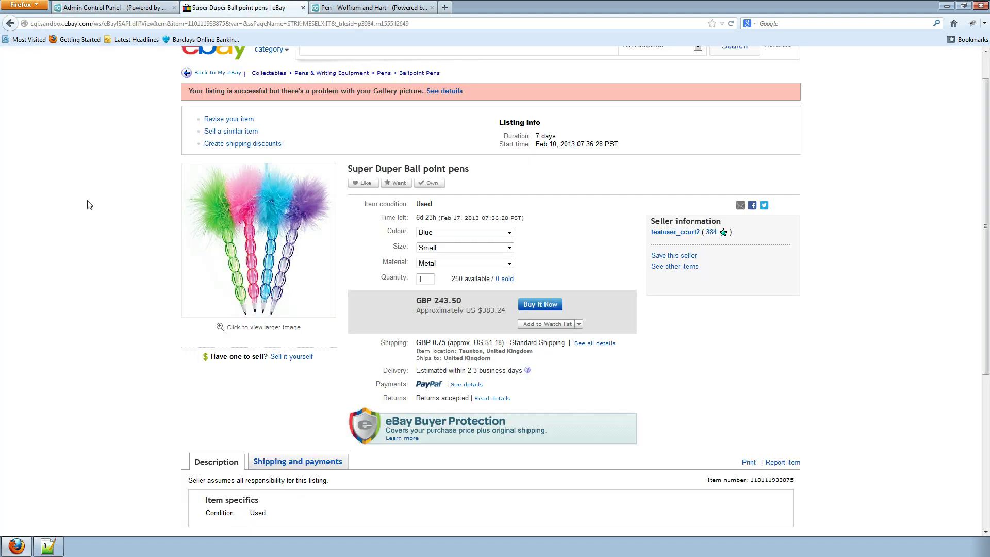
key(alt+Left)
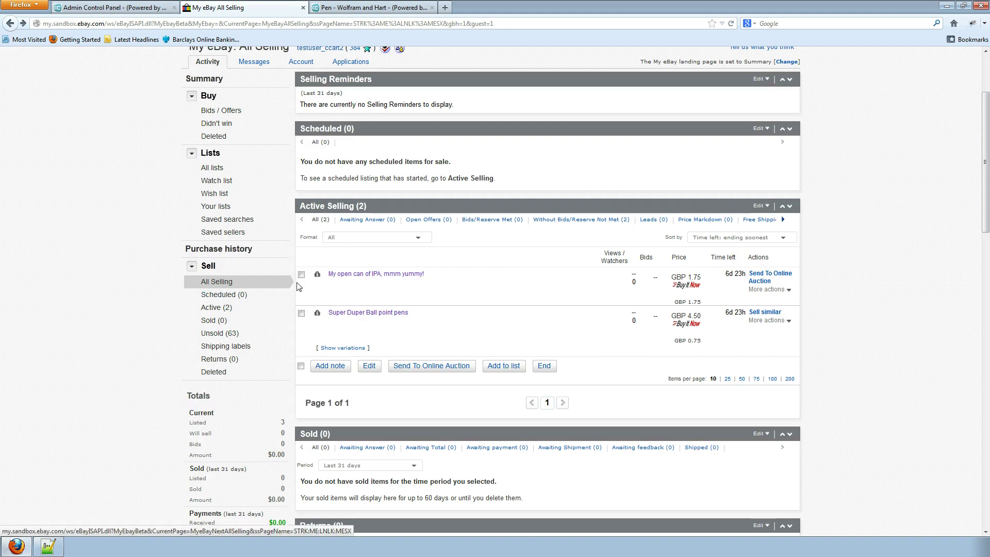
click(301, 275)
click(302, 312)
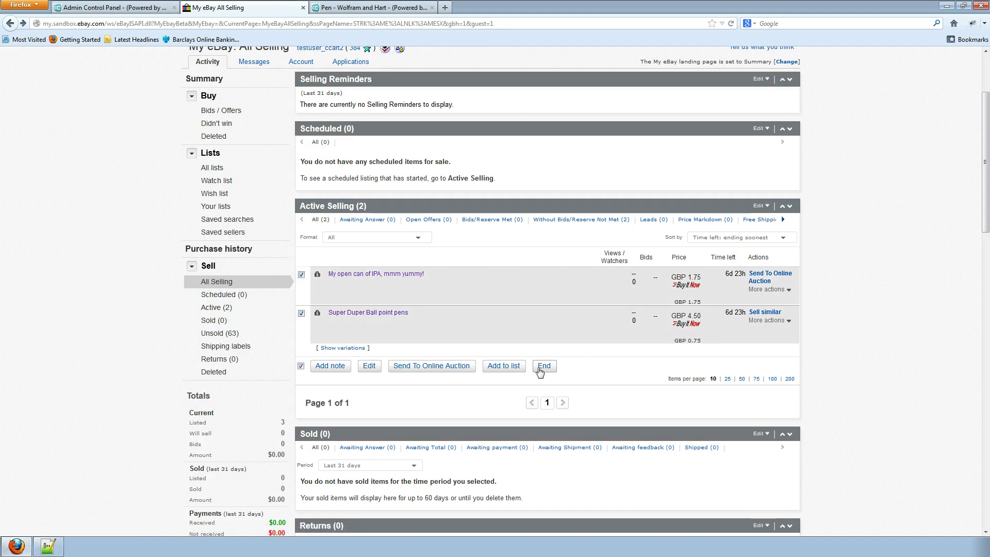
scroll(542, 367, down, 2)
click(542, 321)
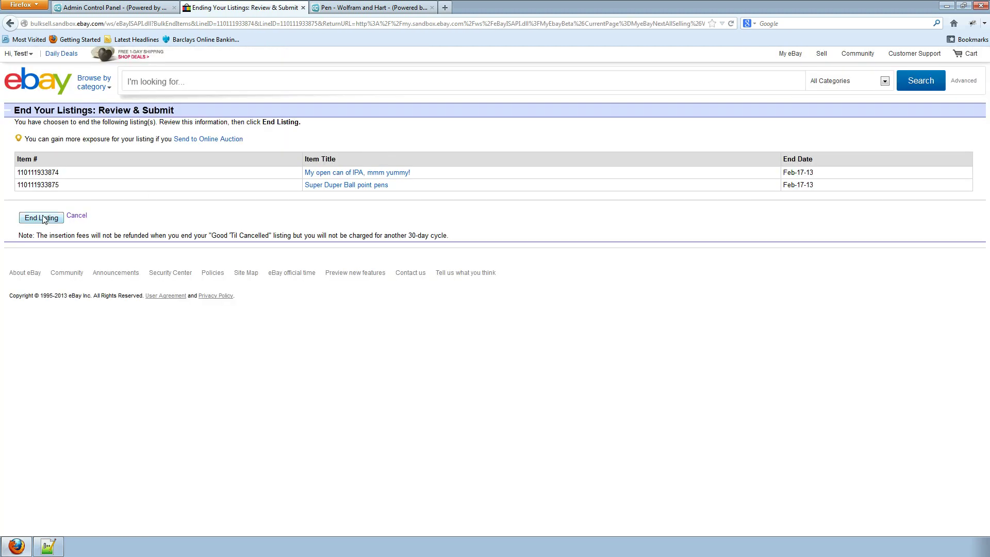
click(44, 219)
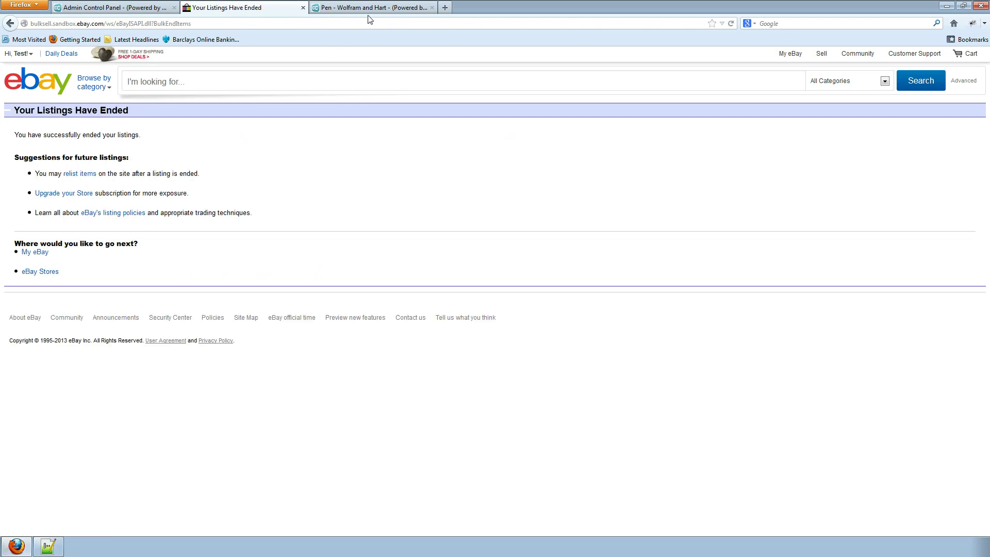
mouse_move(793, 56)
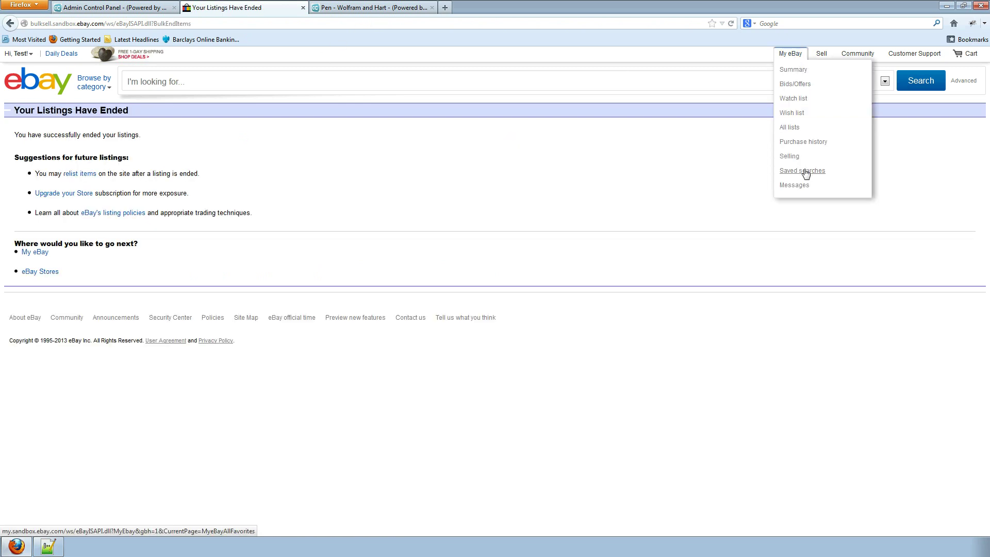
click(790, 157)
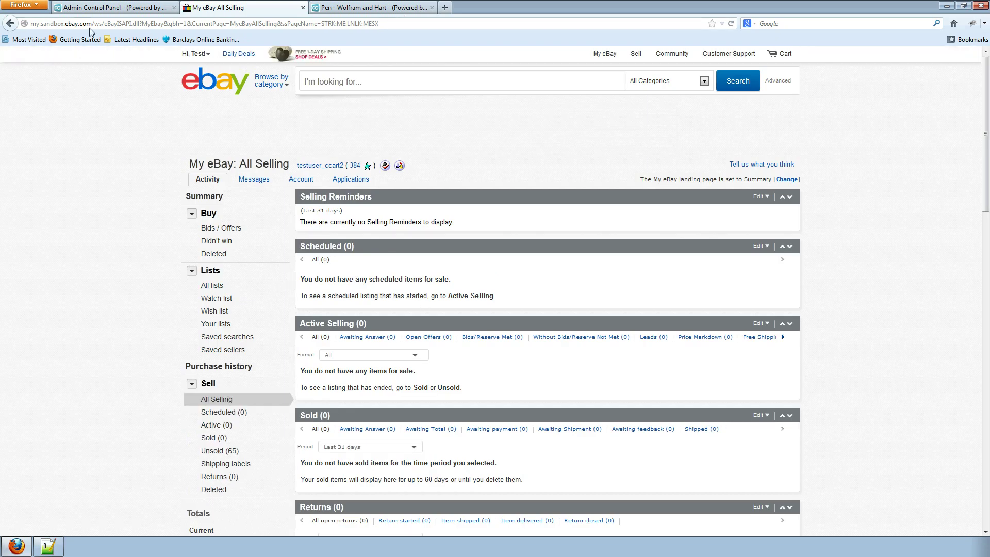
- Open the Ebay Global Settings page and switch its empty HTML Template editor to Source view
click(115, 9)
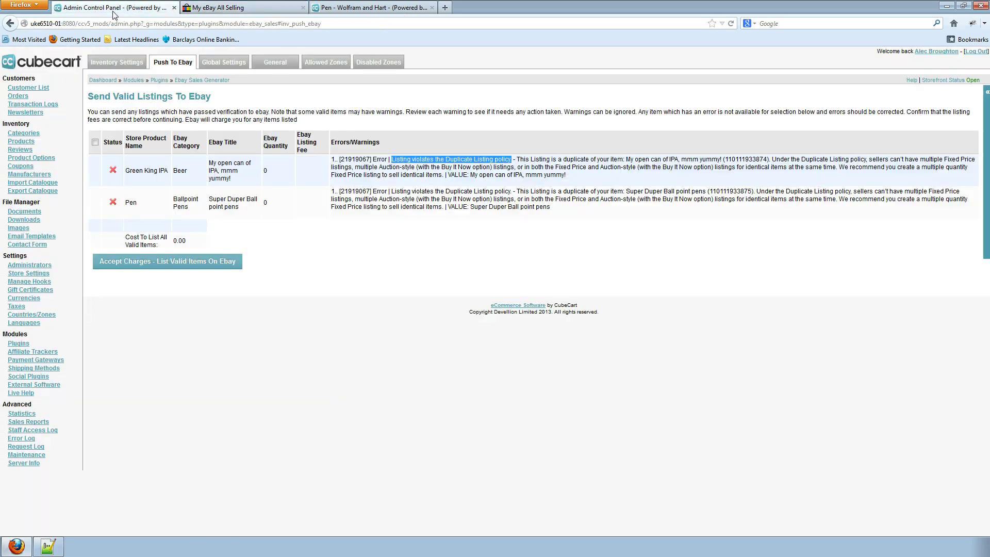
click(272, 70)
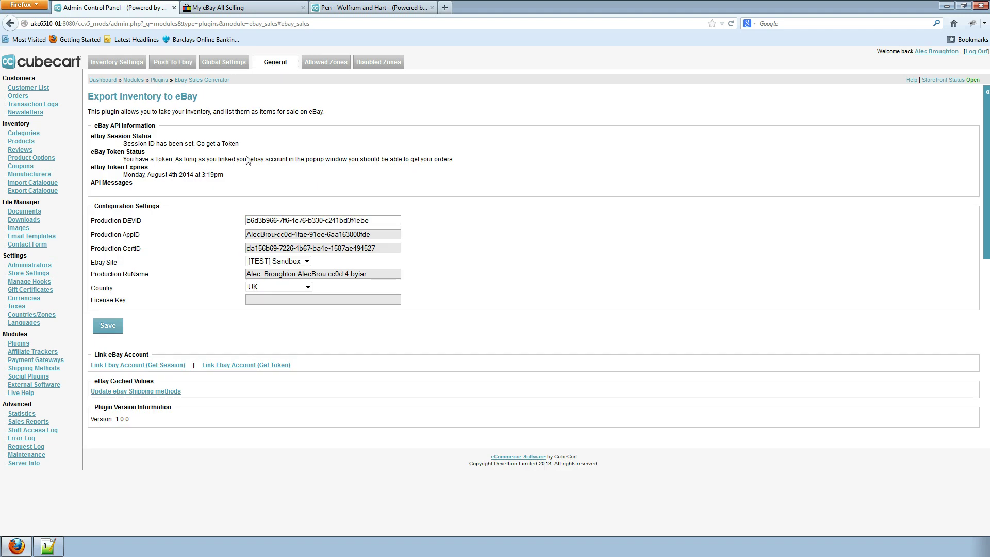
click(233, 68)
click(242, 357)
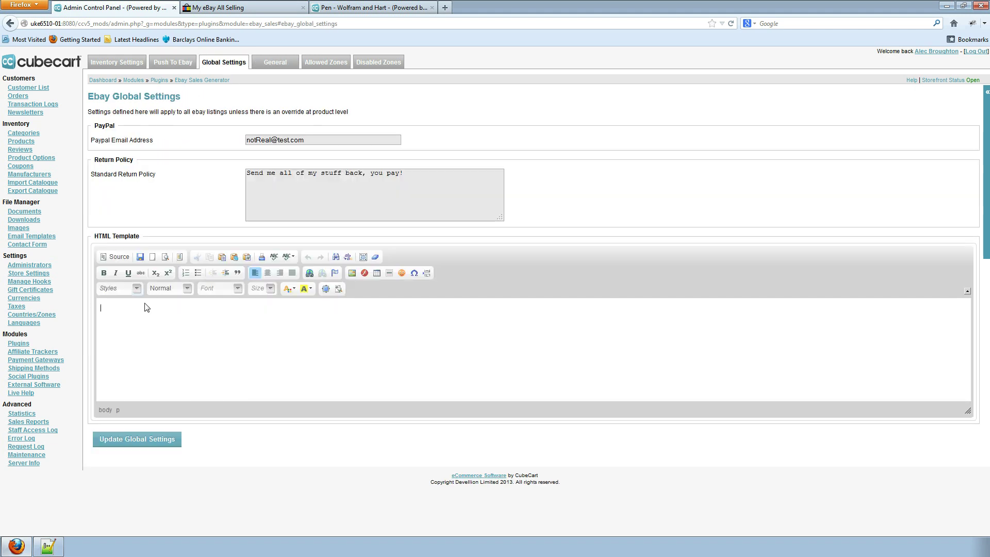
click(110, 256)
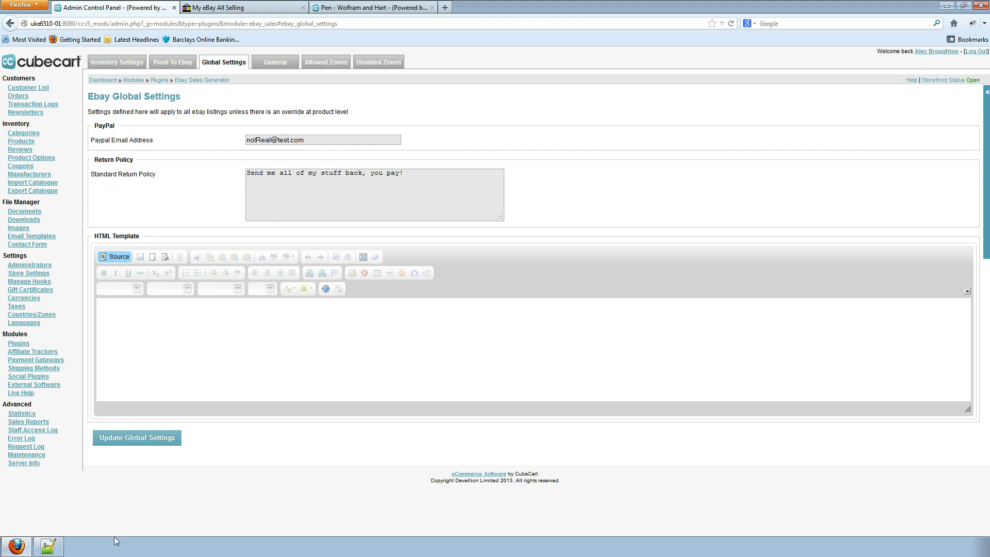
- Copy the sunflowers template HTML from Notepad++ into CubeCart's HTML Template source editor
click(48, 546)
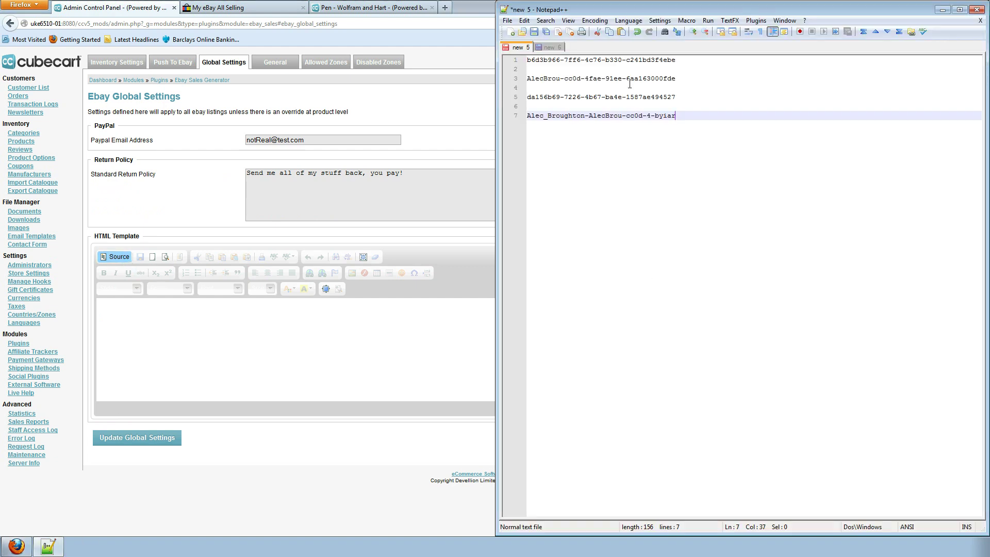
click(550, 47)
key(ctrl+a)
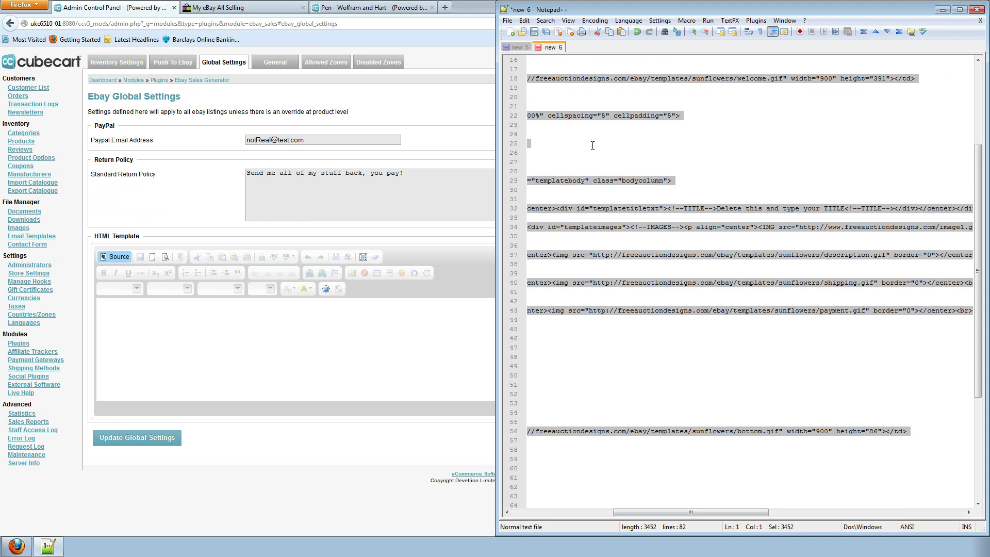
click(358, 372)
key(ctrl+v)
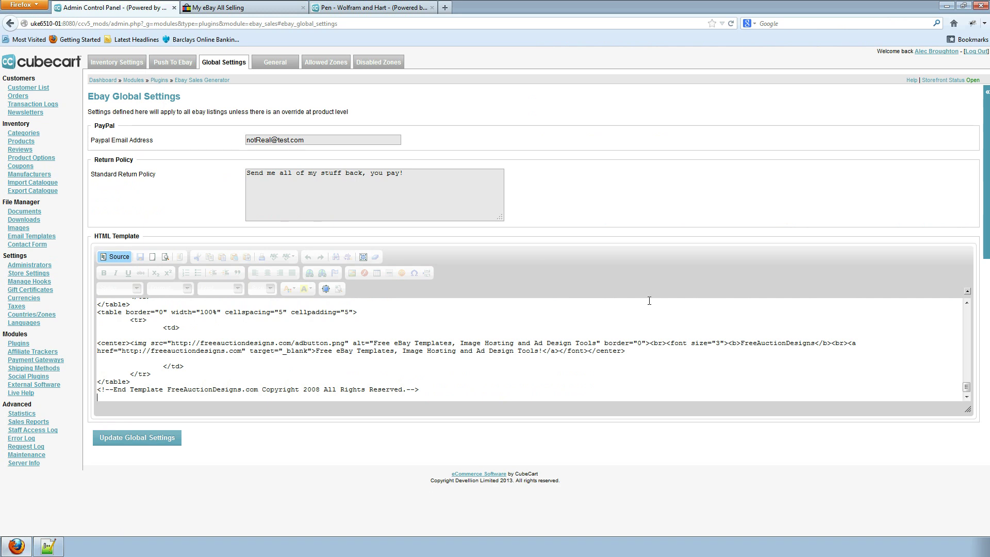
- Find and select the ########DESCRIPTION######## placeholder on line 37 in Notepad++
key(alt+Tab)
click(813, 271)
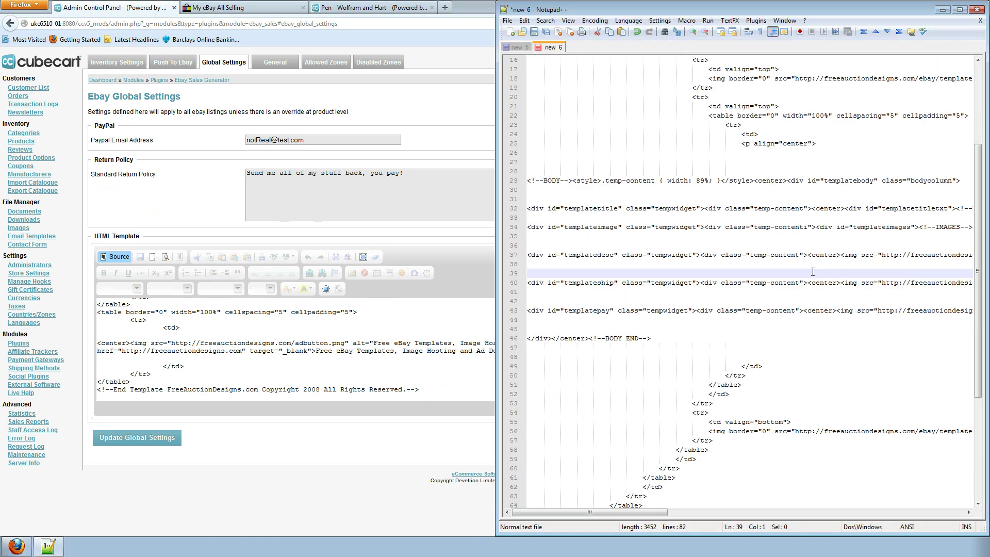
key(F3)
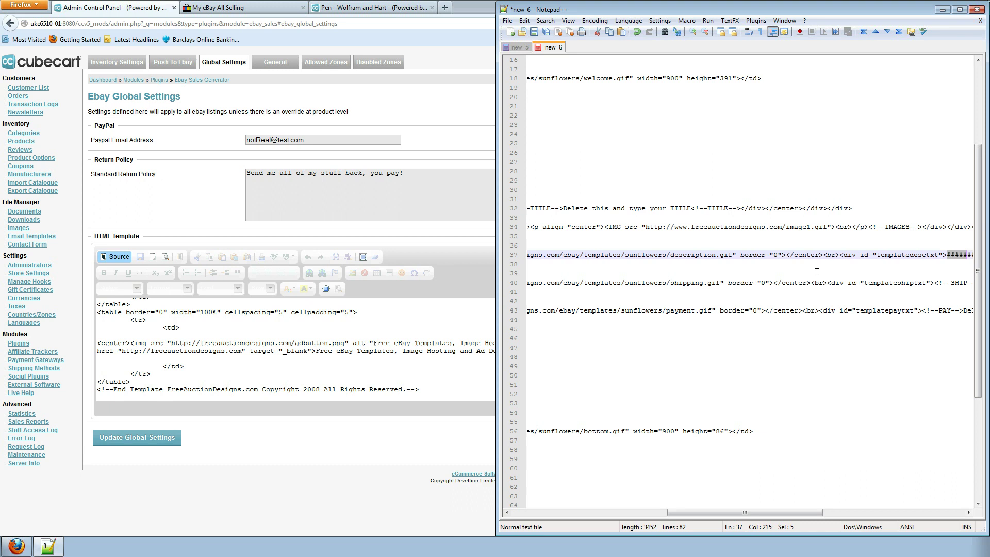
drag(671, 512, 736, 513)
drag(870, 255, 761, 257)
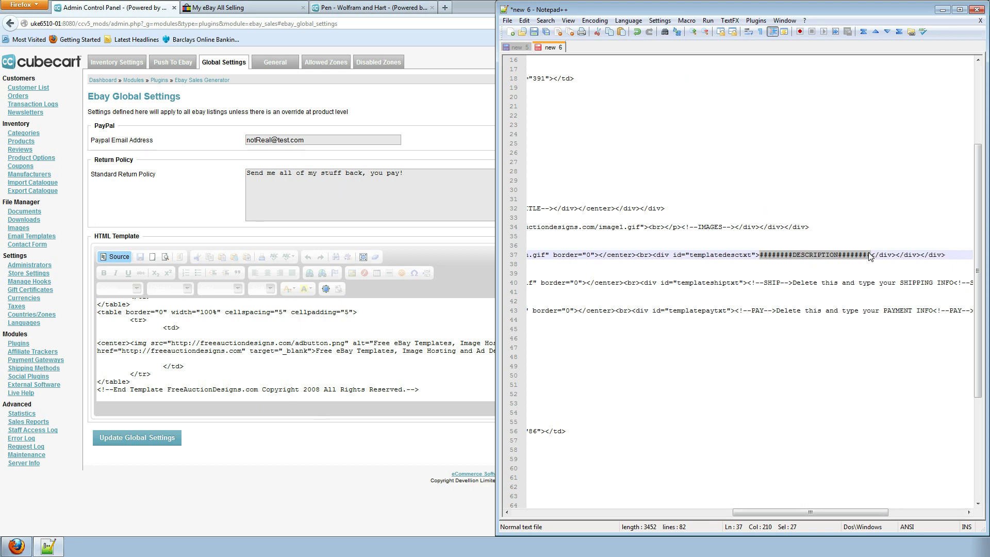
click(321, 352)
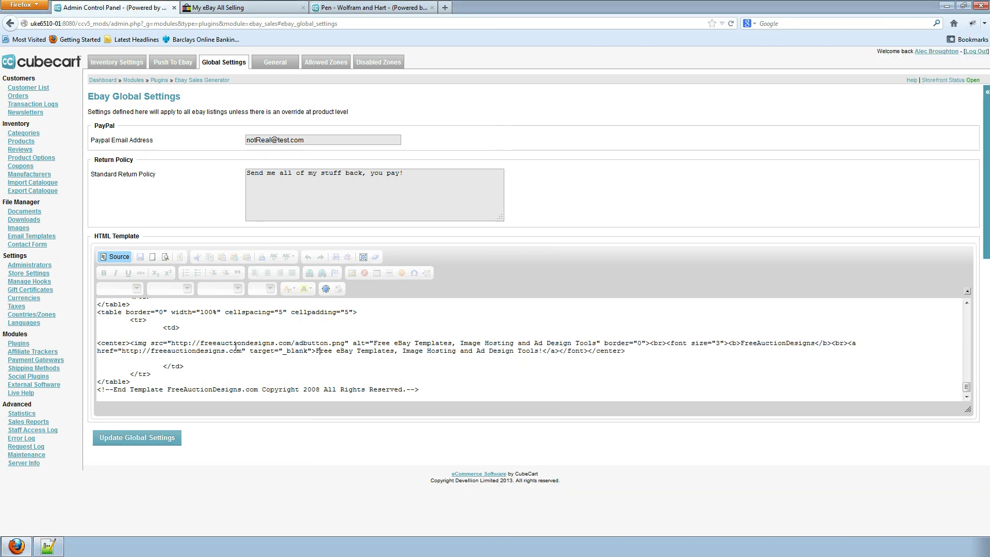
- Check the ########DESCRIPTION######## line in the rendered sunflower template and update the global settings
click(120, 258)
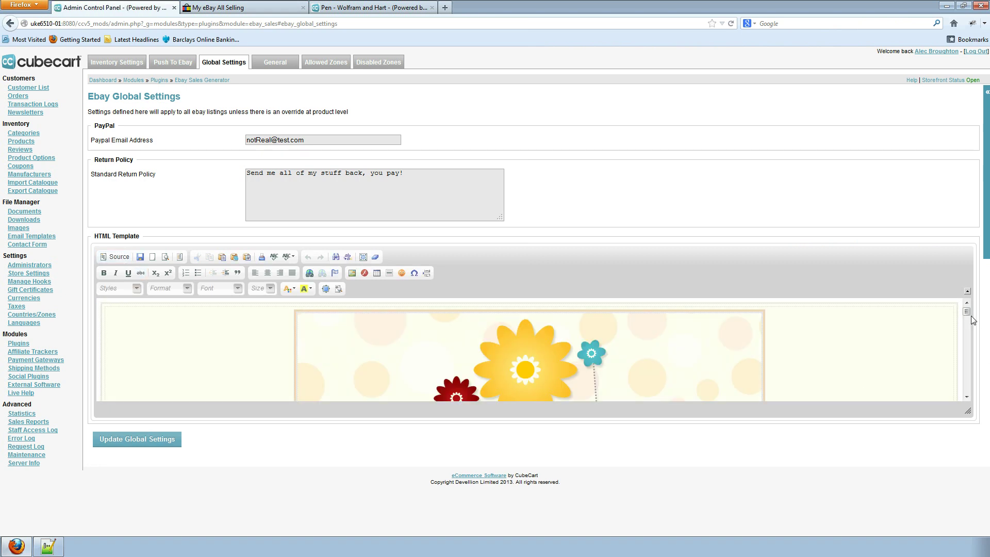
scroll(967, 323, down, 2)
drag(967, 324, 967, 361)
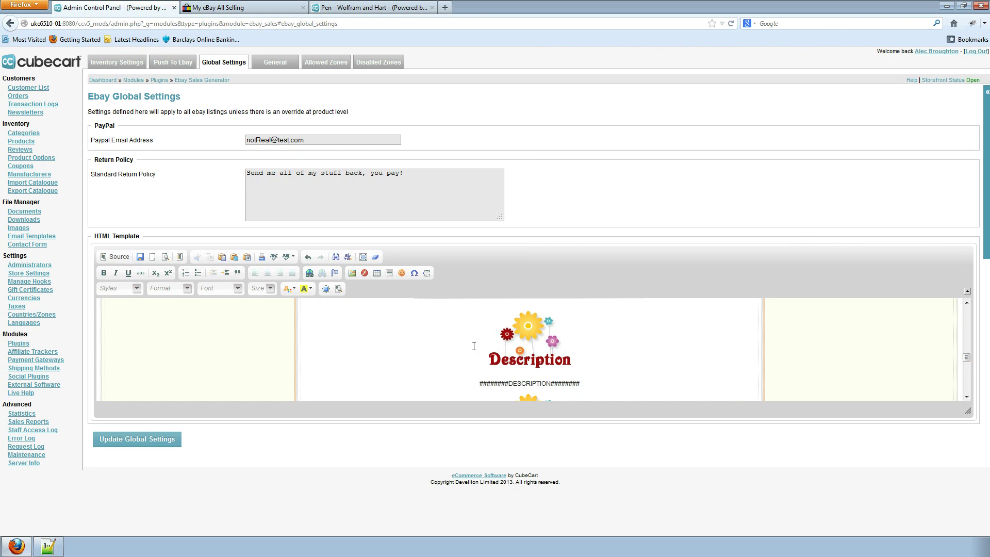
drag(481, 384, 616, 380)
click(617, 380)
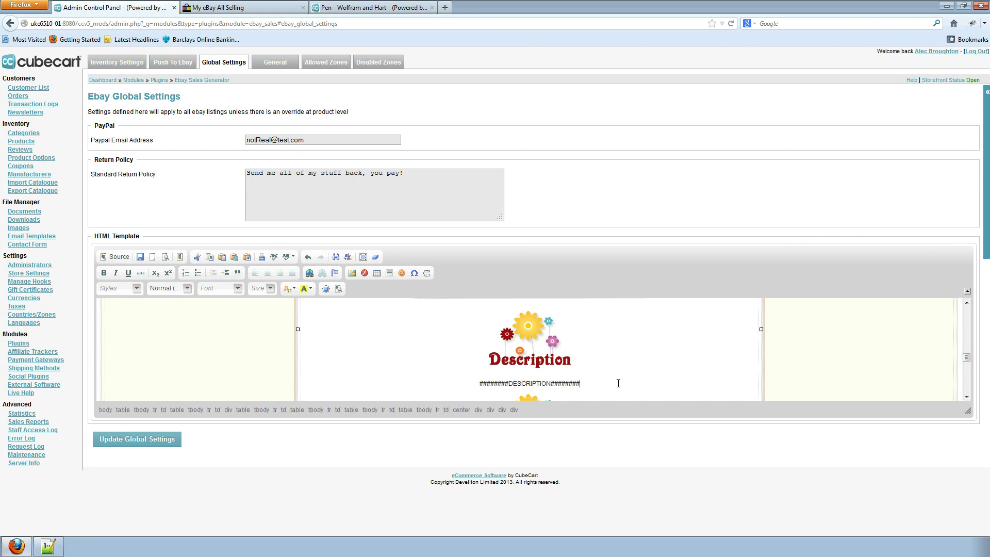
click(103, 438)
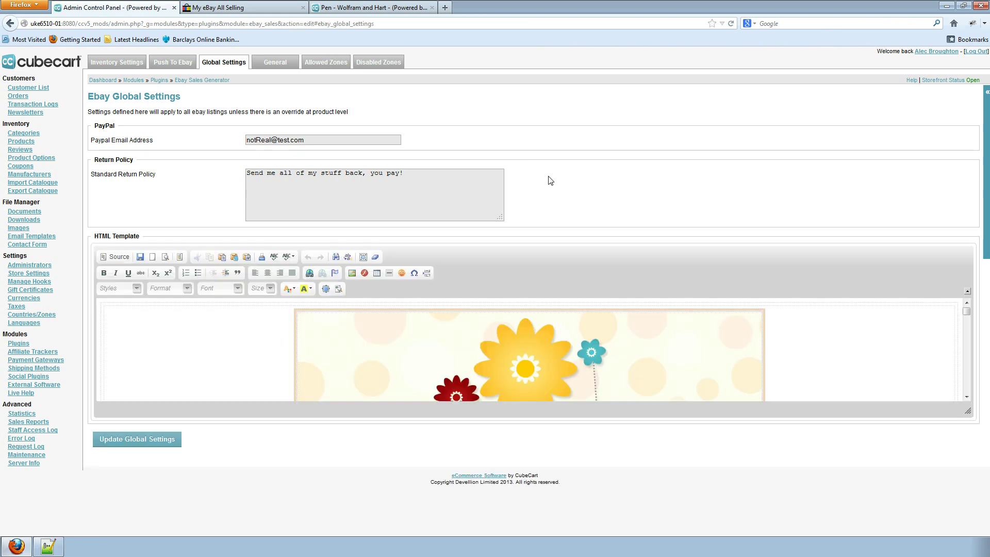
- Set Use HTML Template to Yes for Green King IPA and update its eBay settings
click(127, 64)
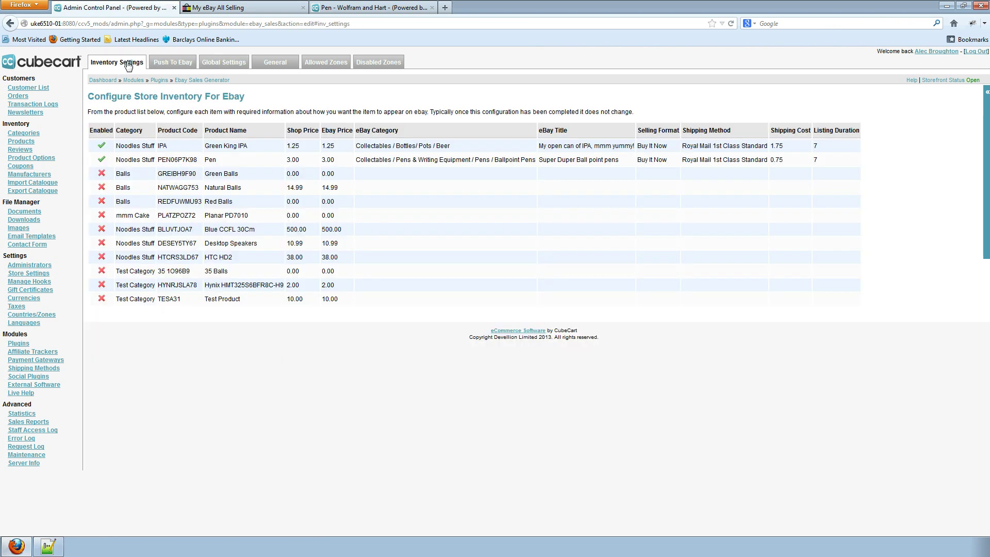
click(102, 148)
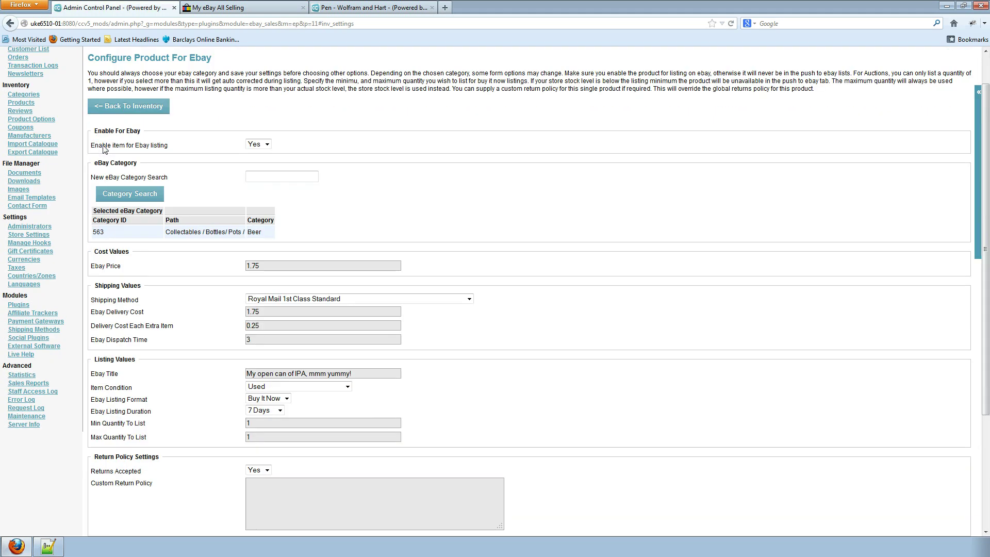
scroll(559, 264, down, 5)
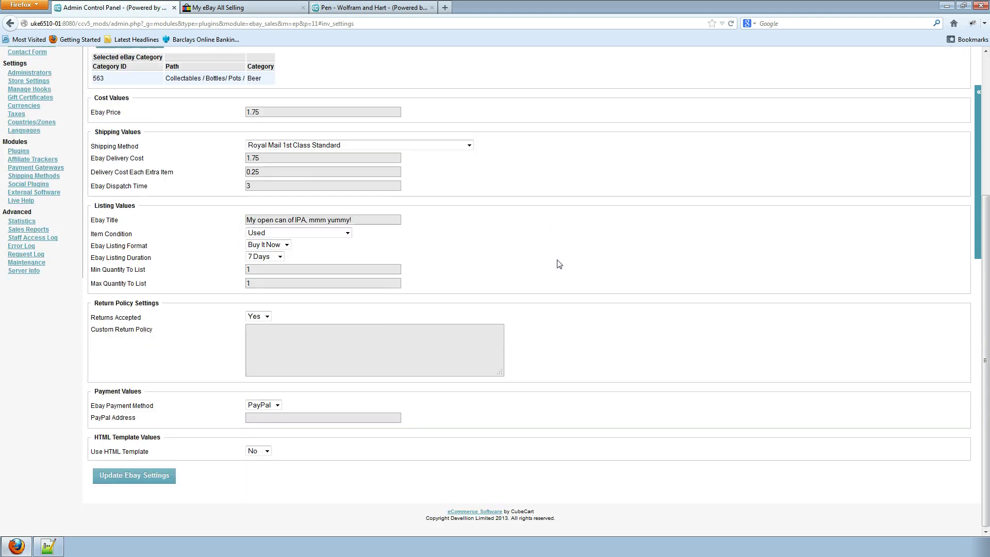
click(267, 450)
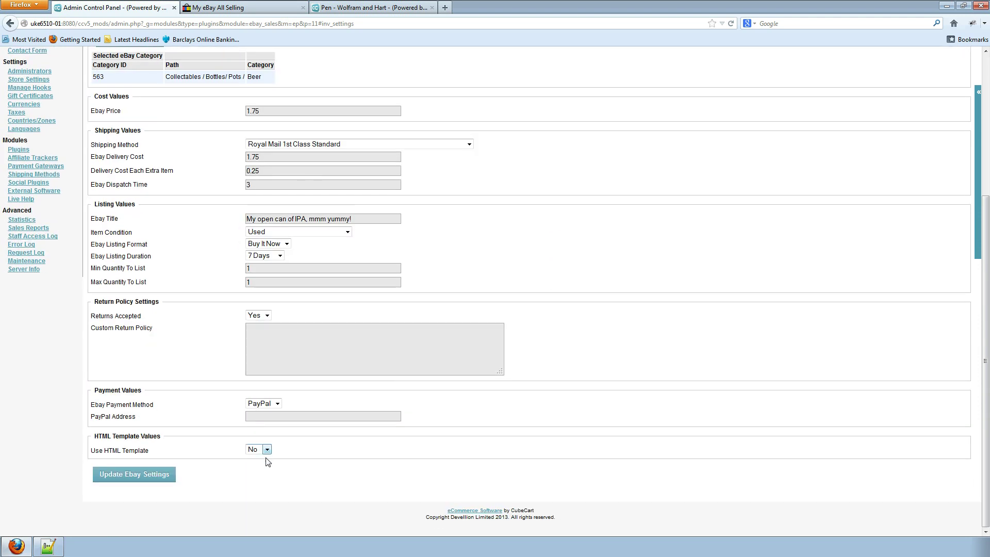
click(258, 468)
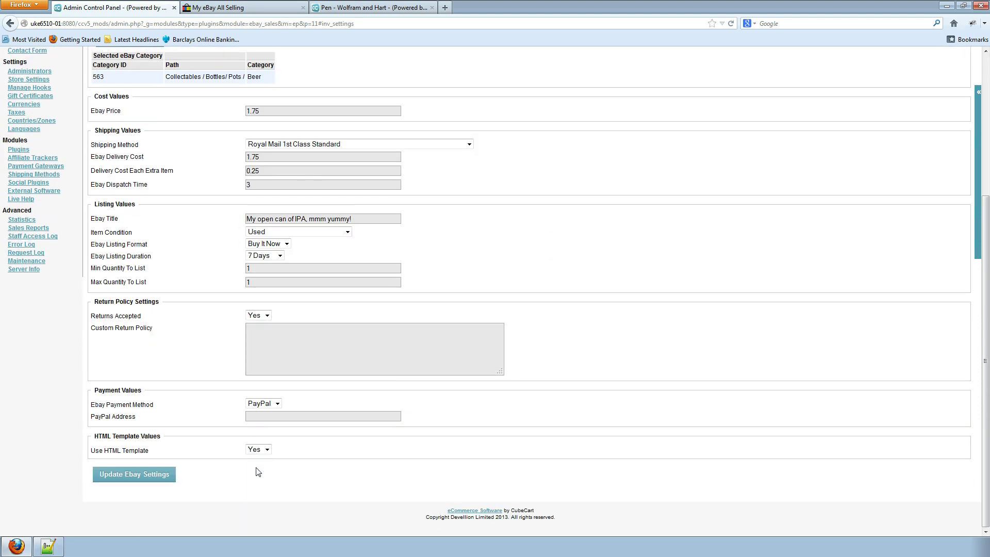
click(144, 482)
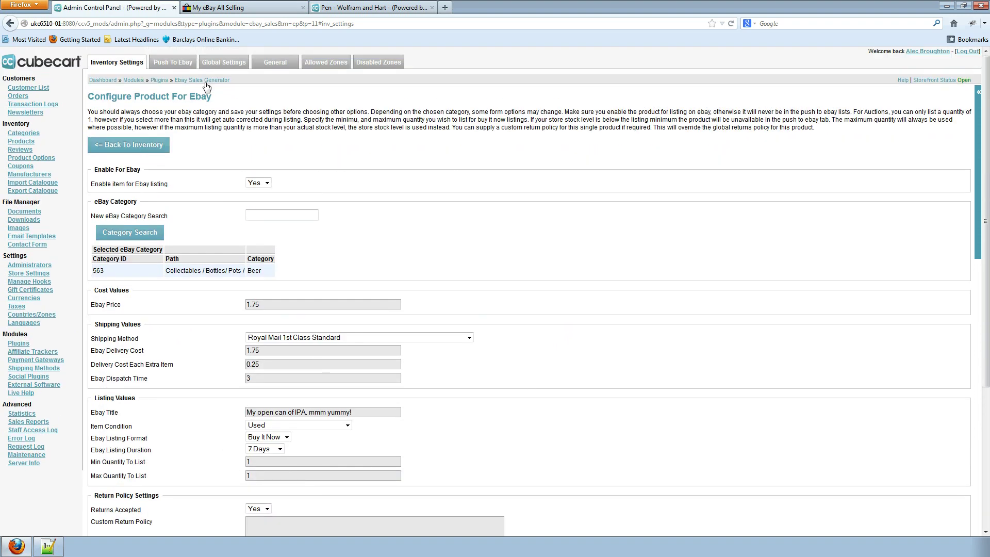
- Verify Green King IPA and the pen, then list both on eBay, accepting the 0.80 charge
click(176, 62)
click(95, 138)
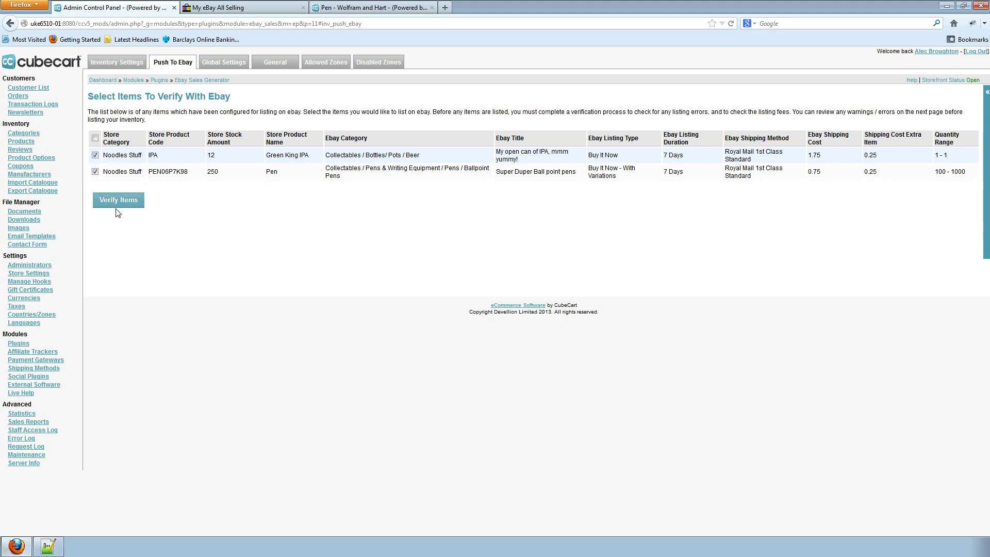
click(118, 200)
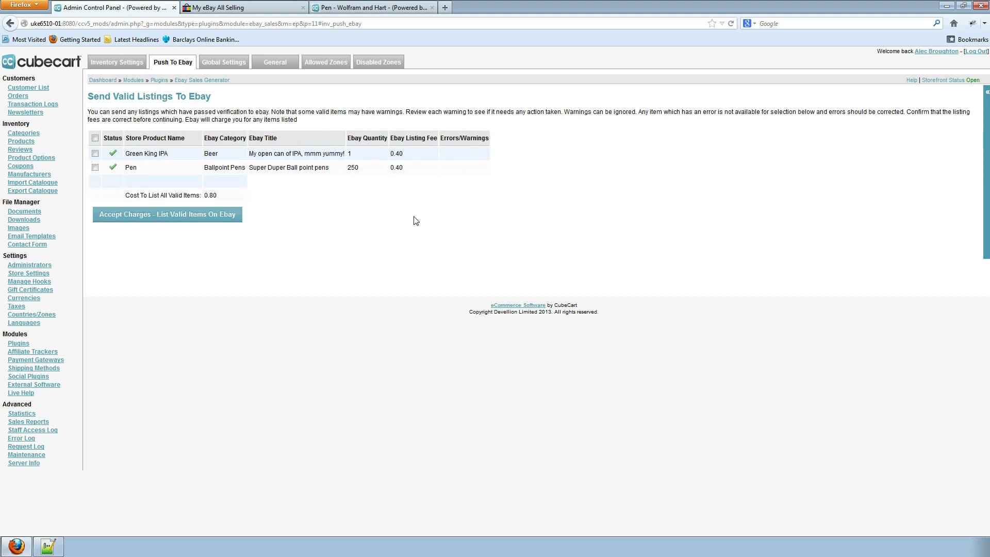
click(94, 138)
click(163, 215)
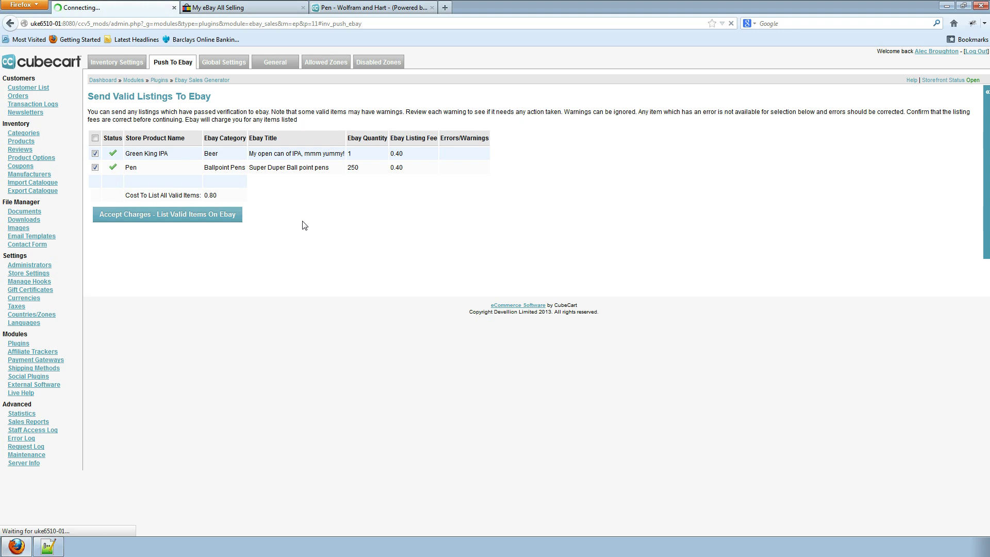
- Open the 'My open can of IPA, mmm yummy!' listing at GBP 1.75 from My eBay Selling
click(241, 16)
mouse_move(624, 56)
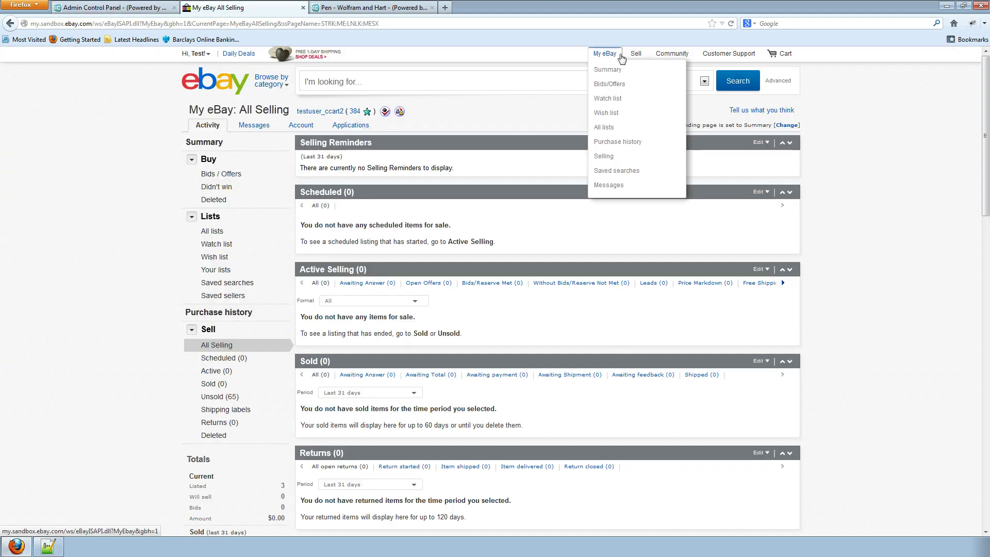
click(615, 158)
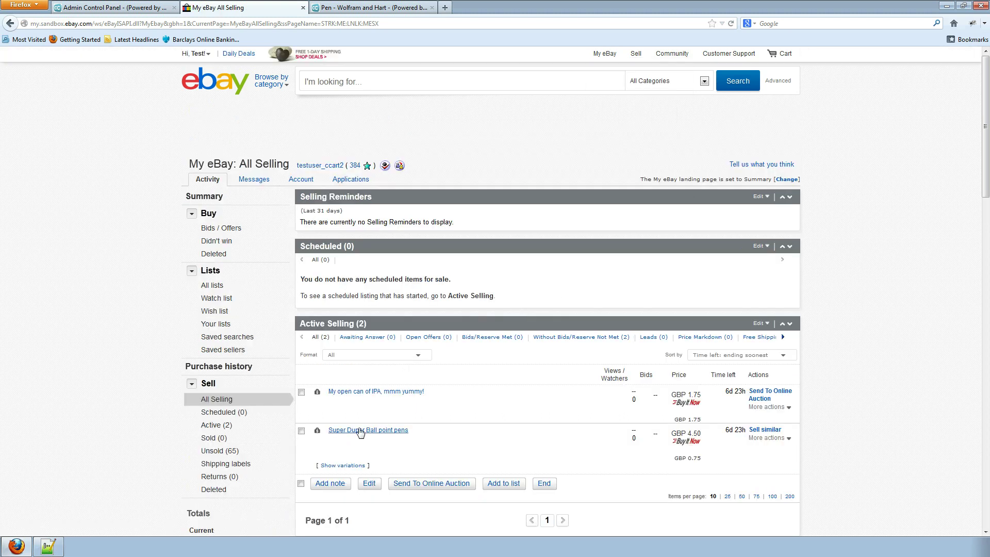
click(375, 393)
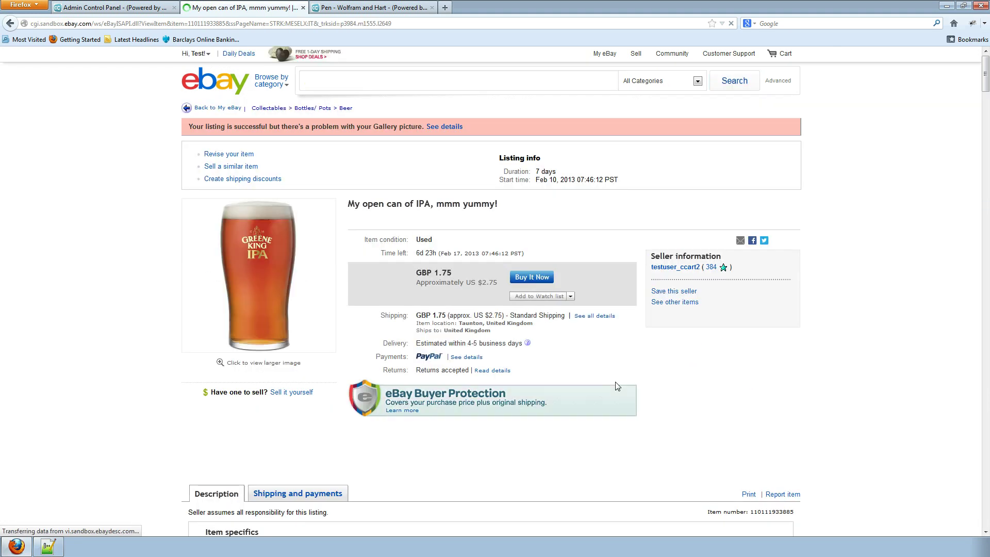
scroll(618, 387, down, 5)
scroll(618, 389, down, 7)
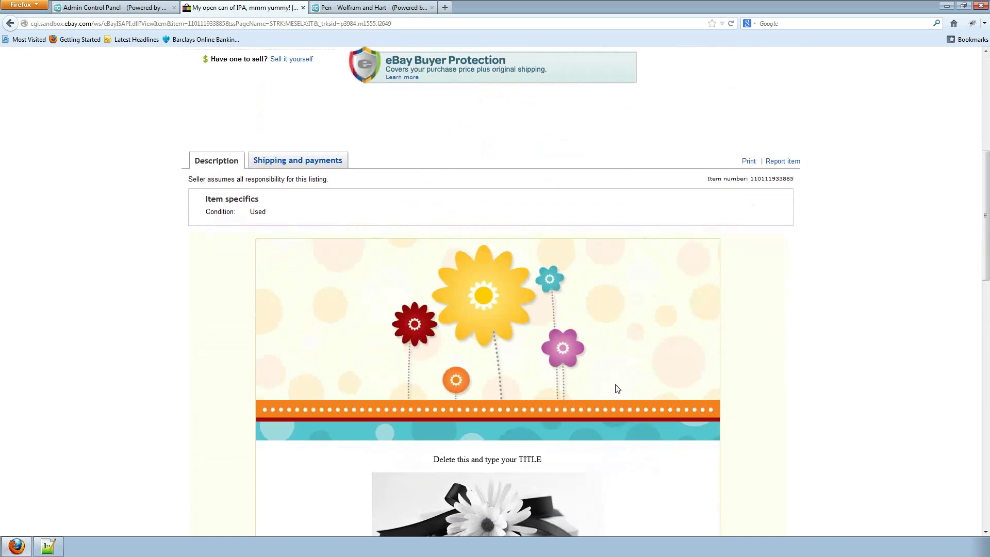
scroll(408, 326, down, 6)
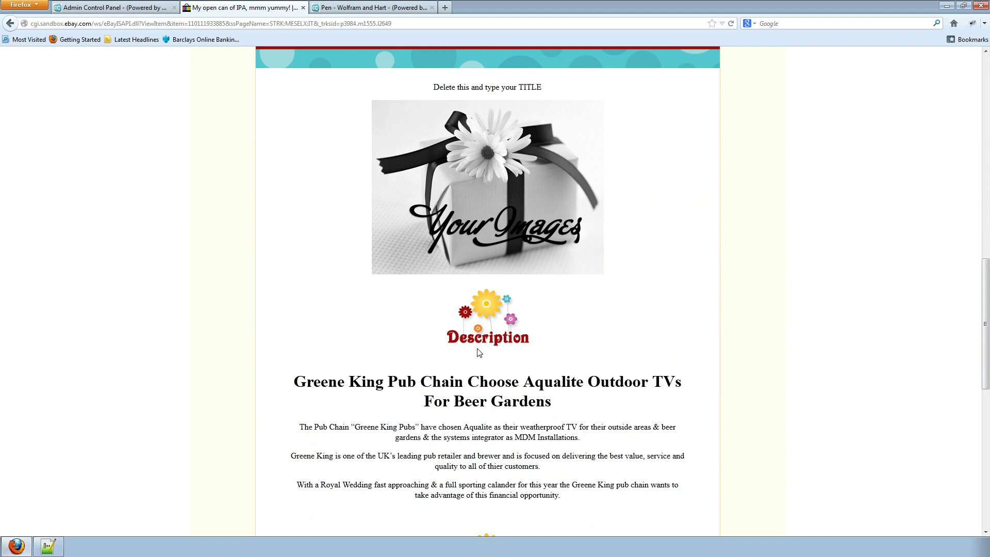
scroll(479, 351, down, 2)
drag(562, 443, 289, 322)
click(387, 331)
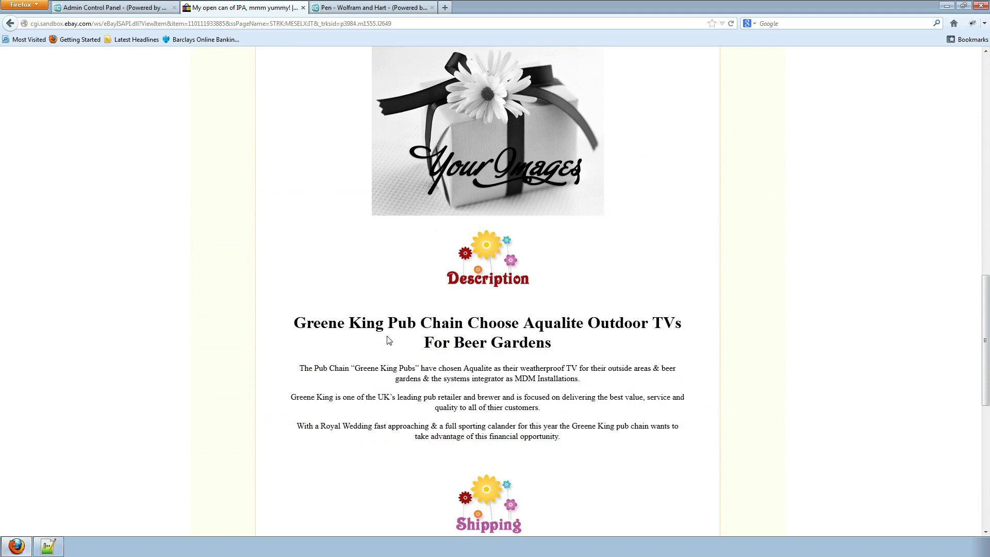
scroll(402, 356, down, 4)
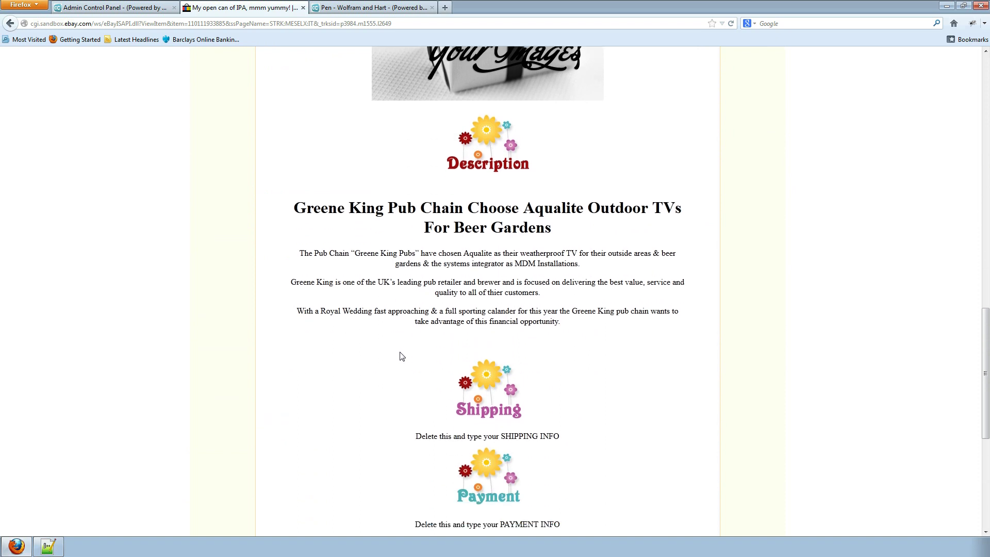
scroll(402, 355, up, 12)
scroll(401, 355, down, 8)
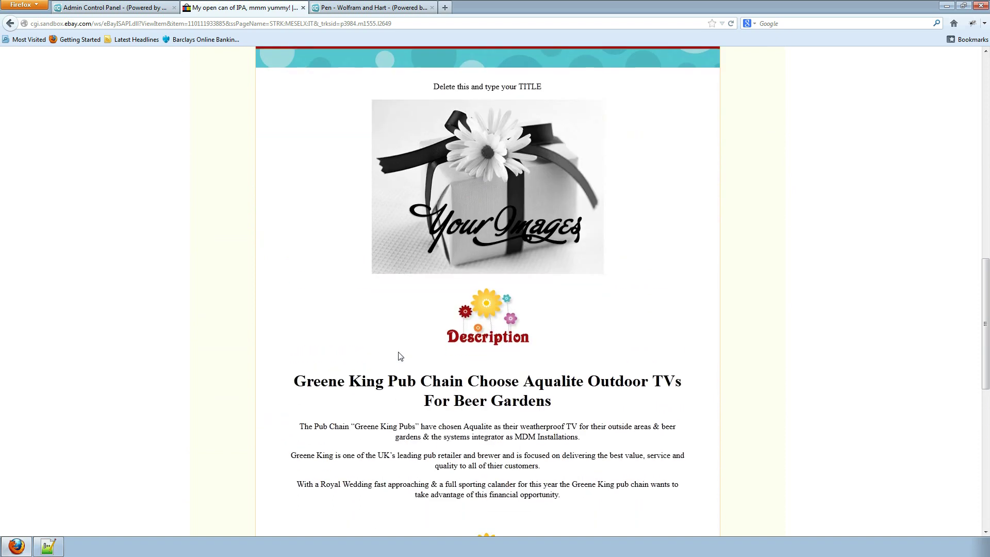
scroll(399, 355, up, 2)
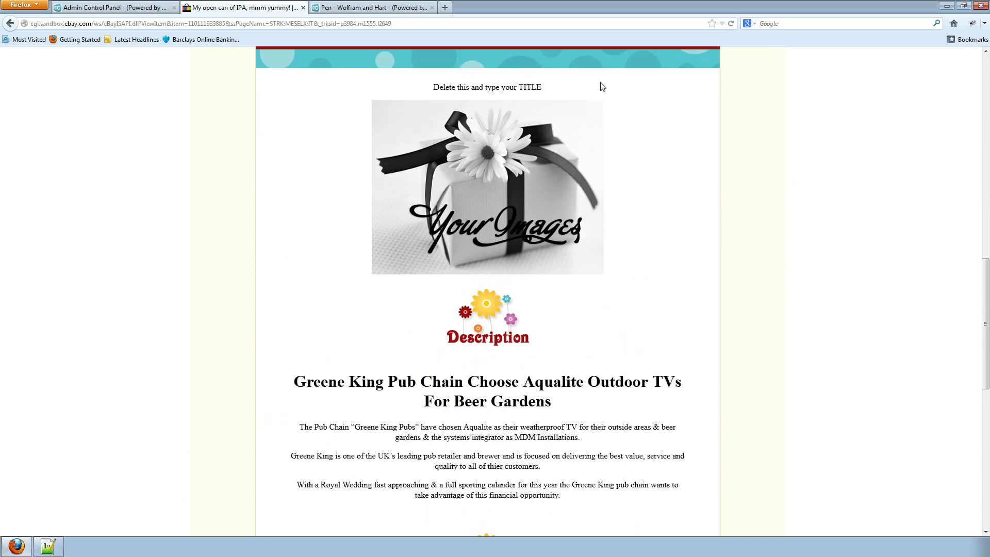
double_click(525, 86)
drag(537, 437, 470, 429)
click(471, 429)
scroll(194, 330, up, 16)
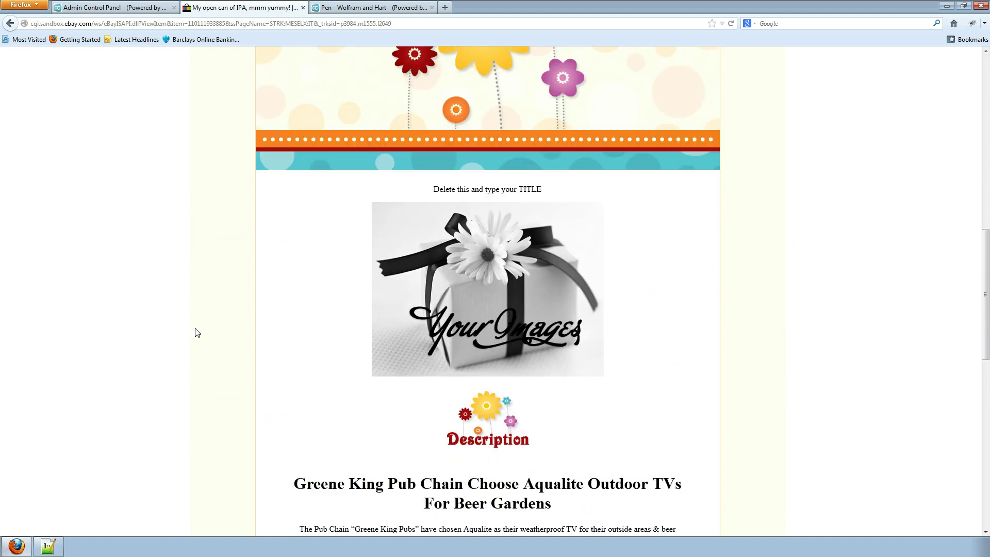
scroll(229, 294, up, 8)
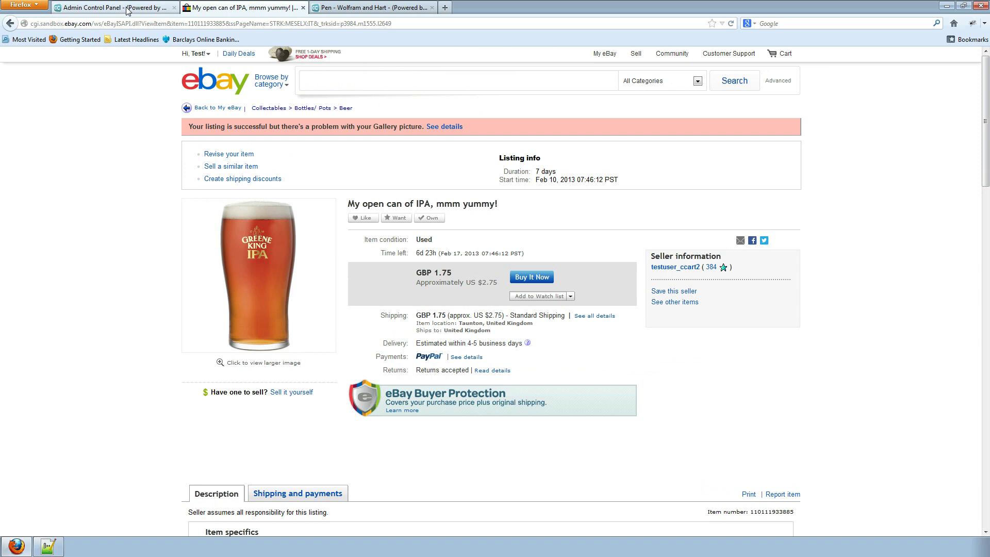
- Back in CubeCart admin, open the IPA's Configure Product For Ebay page (1.75, Buy It Now)
click(131, 8)
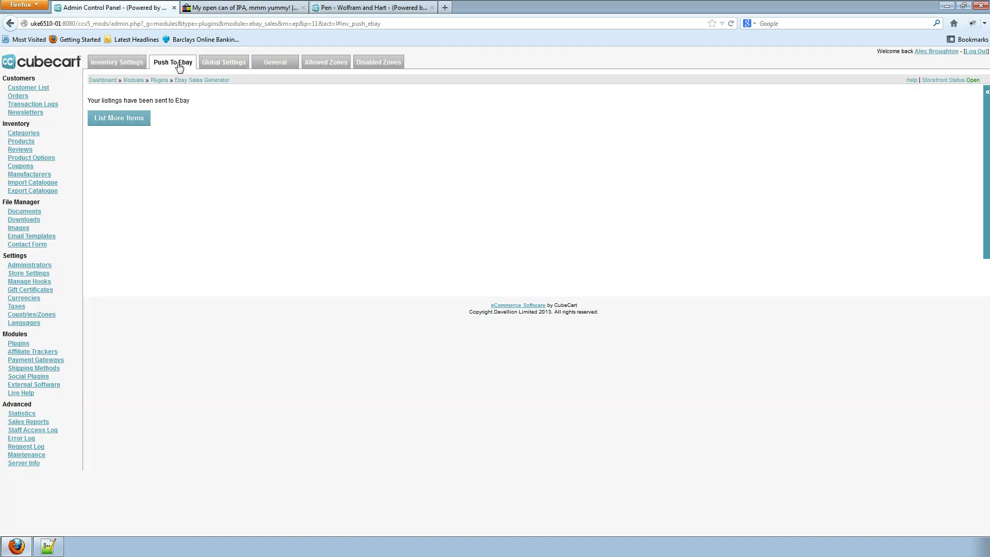
click(122, 68)
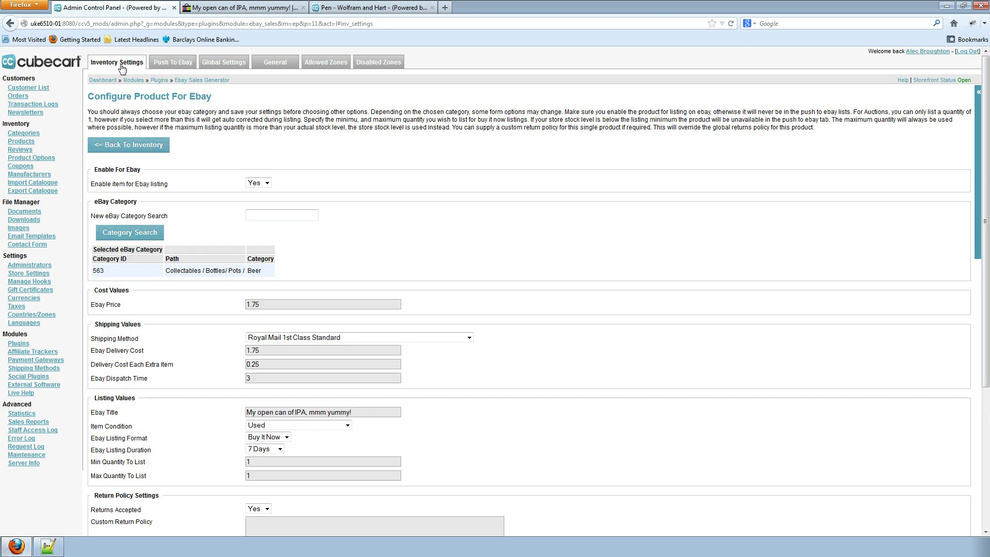